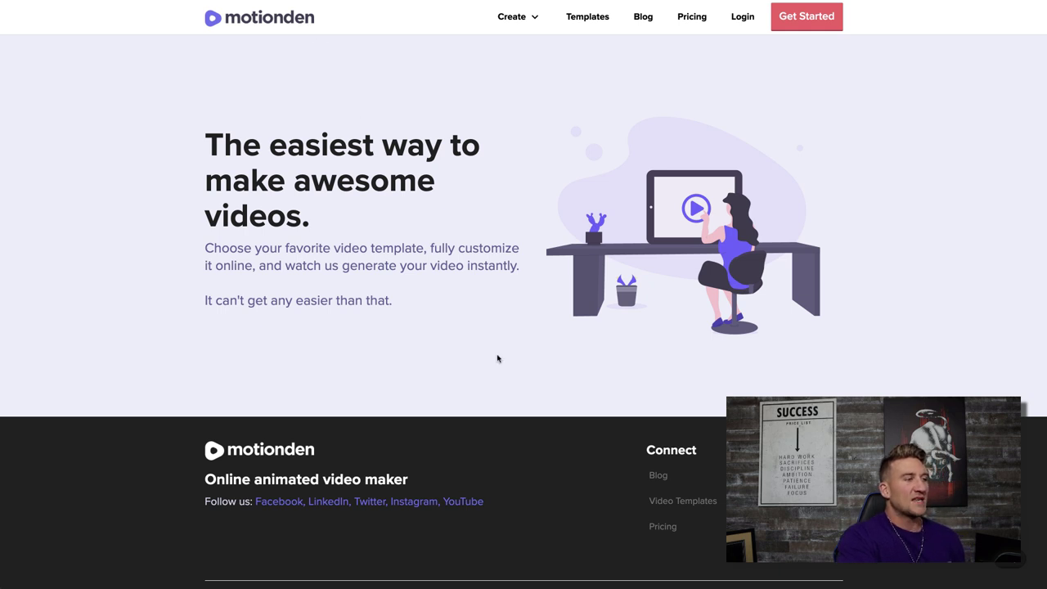
# - Start an email sign-up with the updates subscription unchecked, then log in to the existing account
pyautogui.scroll(-1, 498, 358)
pyautogui.scroll(1, 358, 409)
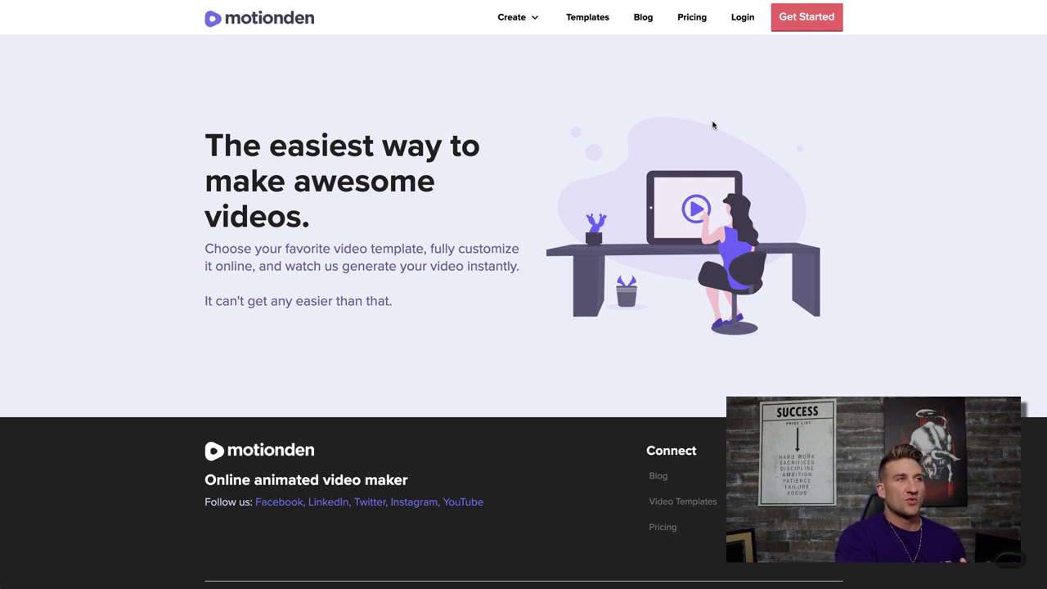
pyautogui.click(808, 24)
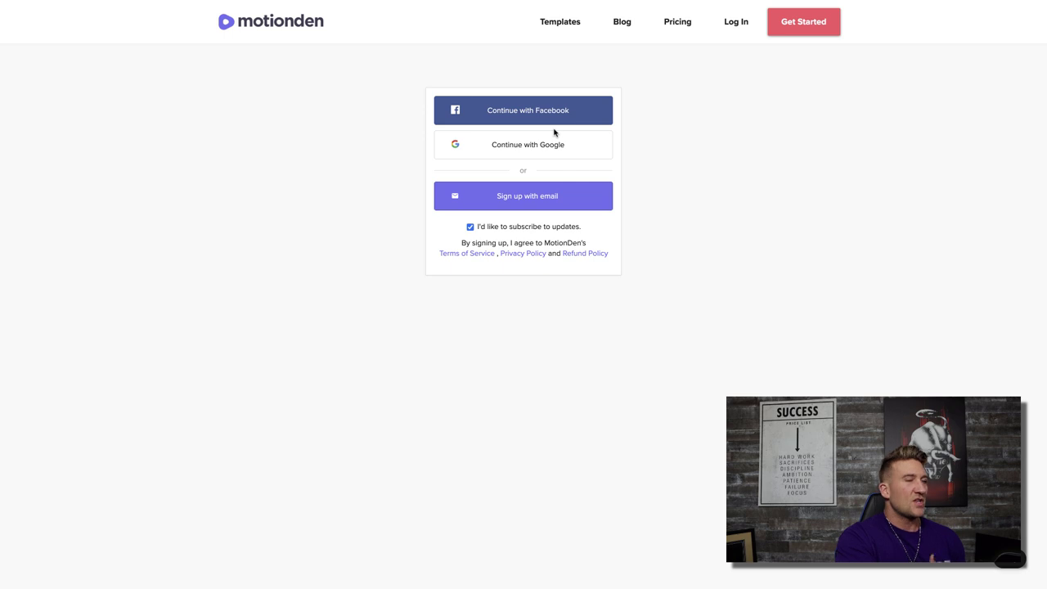
pyautogui.click(544, 200)
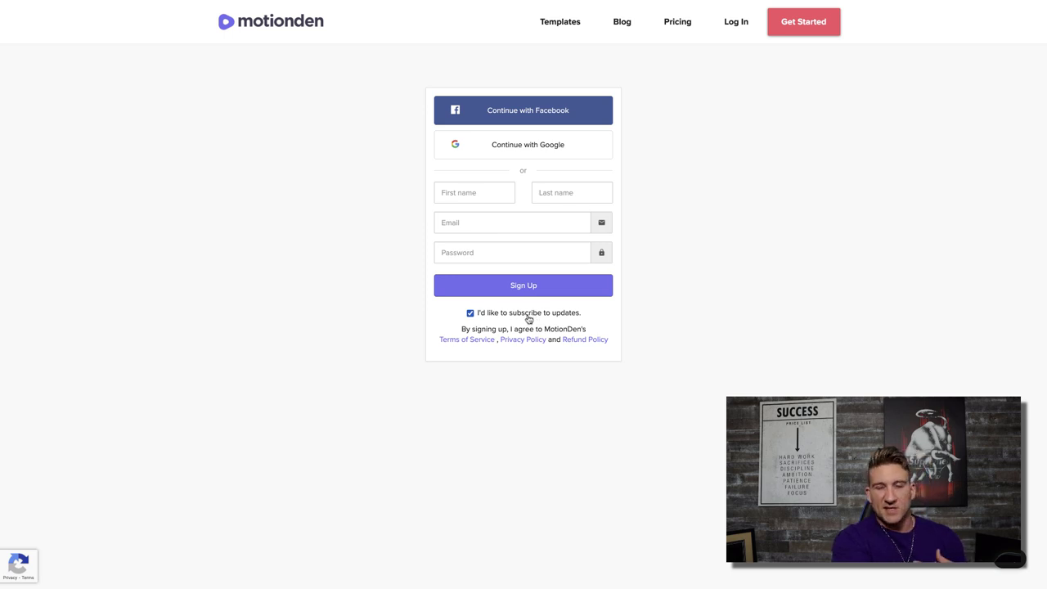
pyautogui.click(471, 315)
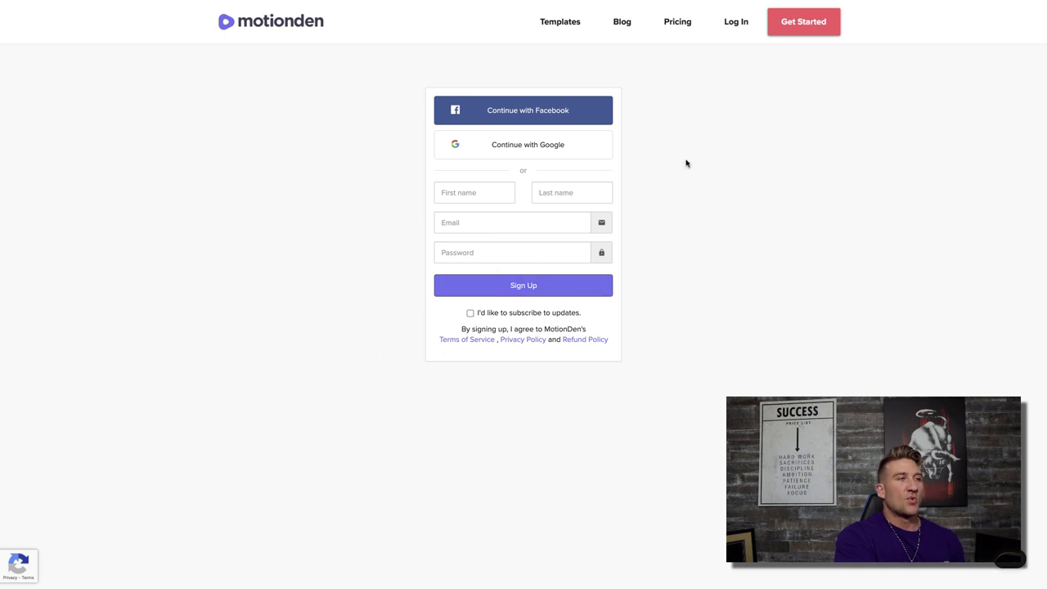
pyautogui.click(736, 22)
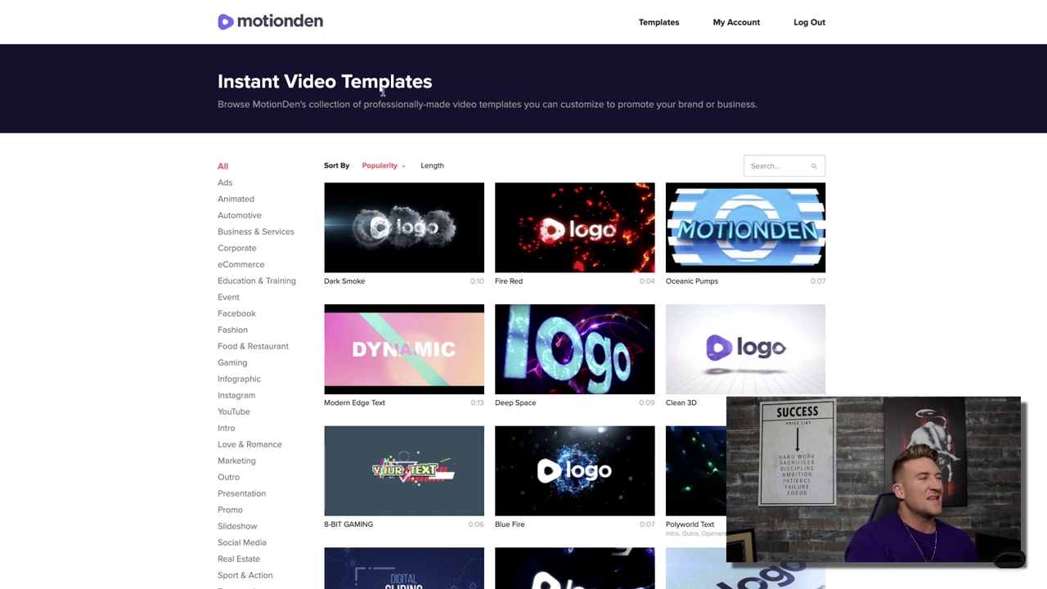
# - Scroll through the template gallery and filter it to the Intro category
pyautogui.scroll(-1, 437, 183)
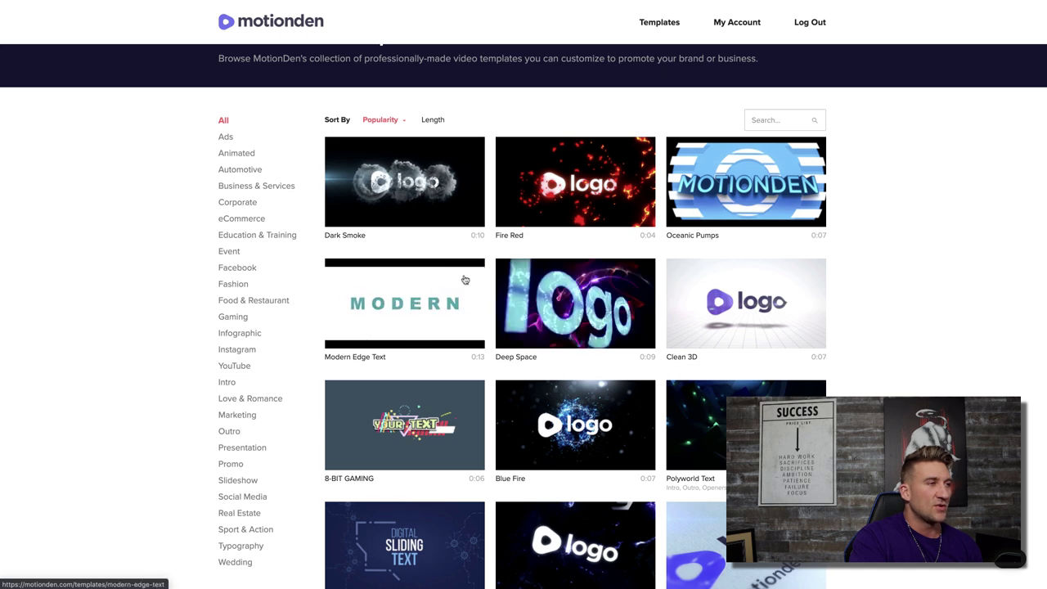
pyautogui.scroll(-4, 491, 279)
pyautogui.scroll(3, 454, 270)
pyautogui.scroll(2, 344, 197)
pyautogui.scroll(-1, 252, 114)
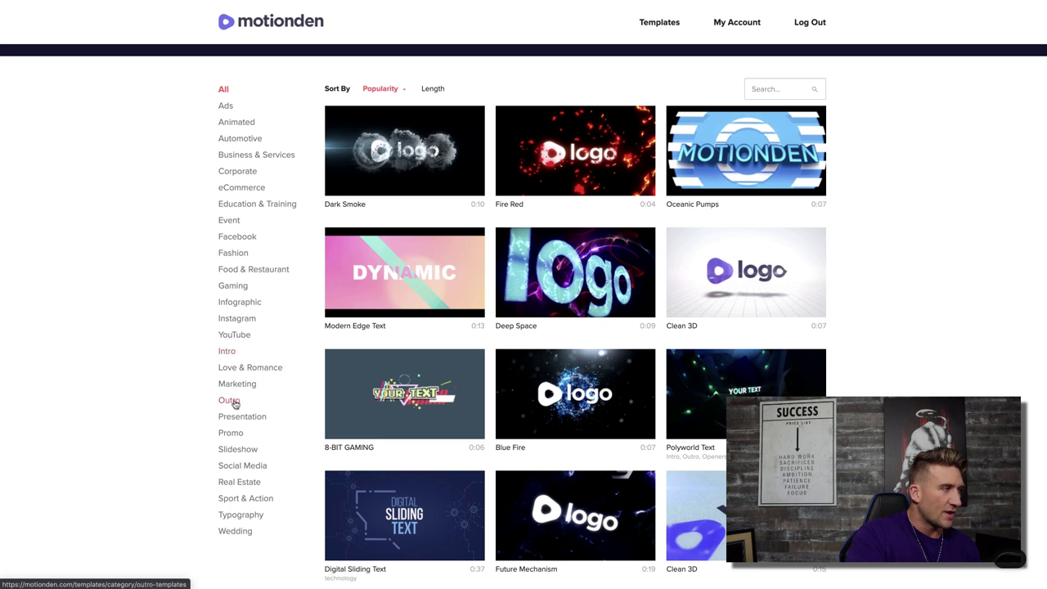
pyautogui.click(227, 352)
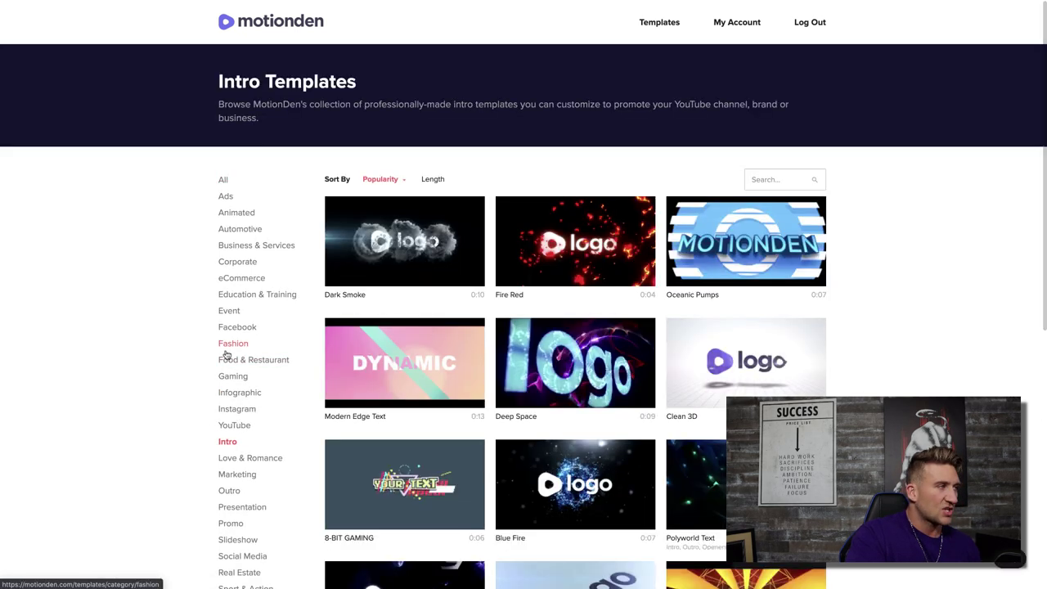
pyautogui.moveTo(456, 251)
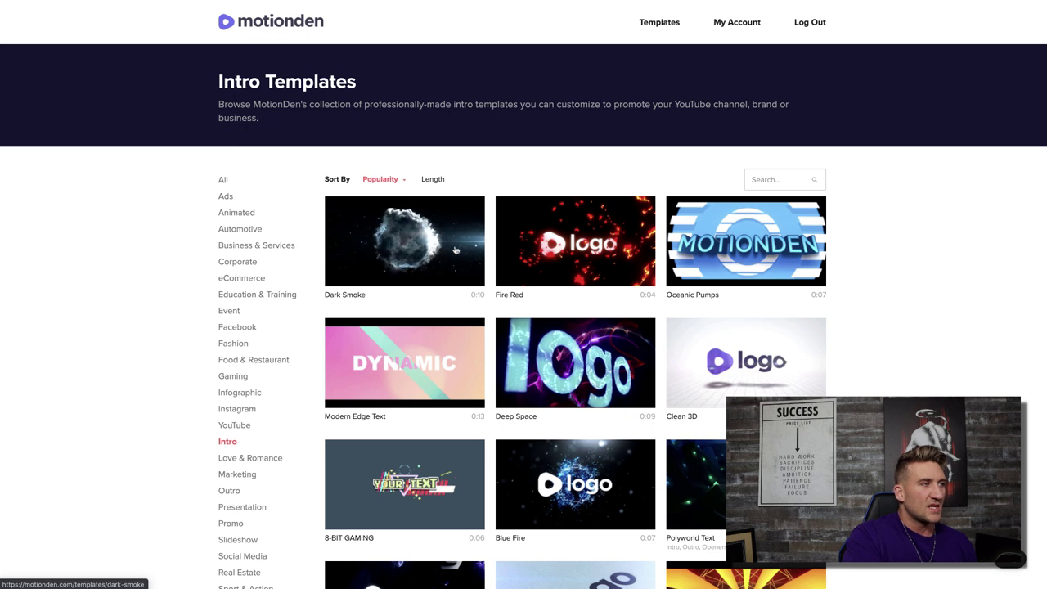
# - Page through the Intro results, last page then page 1, and open Polyworld Text
pyautogui.scroll(-1, 717, 271)
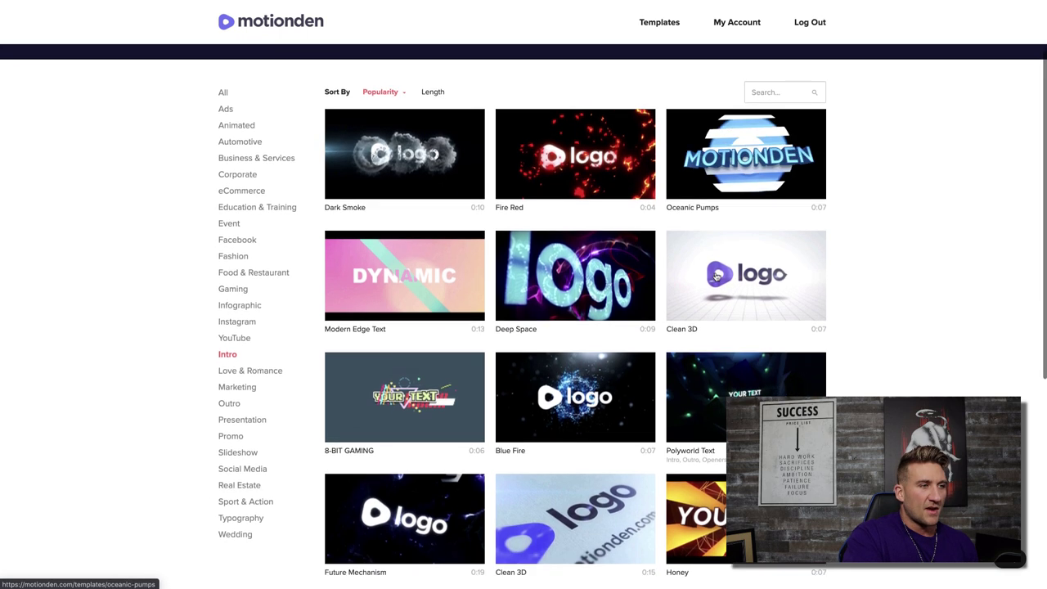
pyautogui.scroll(-5, 718, 275)
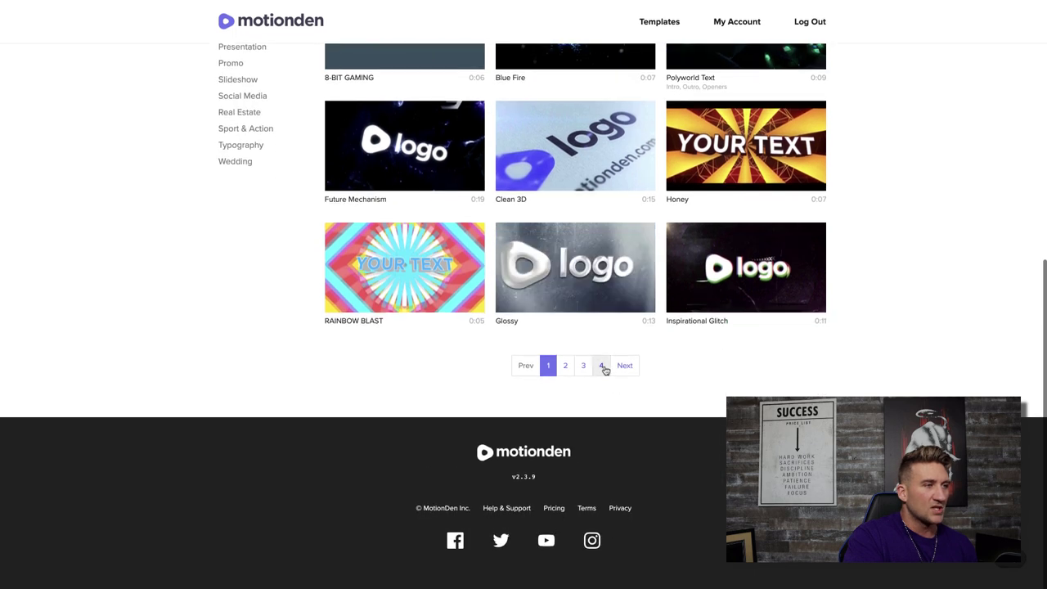
pyautogui.click(601, 366)
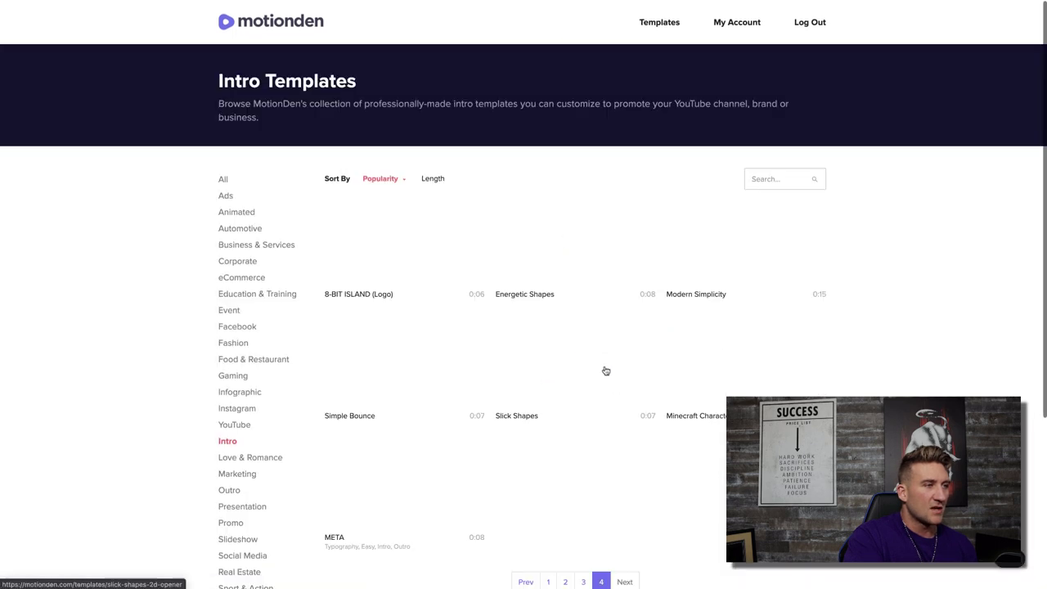
pyautogui.scroll(-2, 606, 370)
pyautogui.click(548, 448)
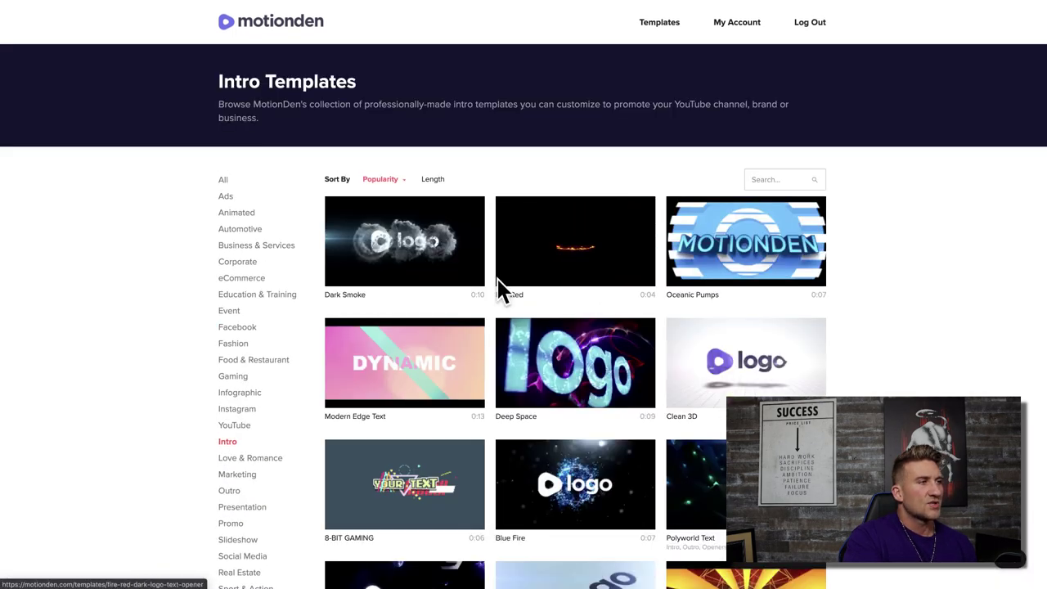
pyautogui.scroll(-5, 501, 288)
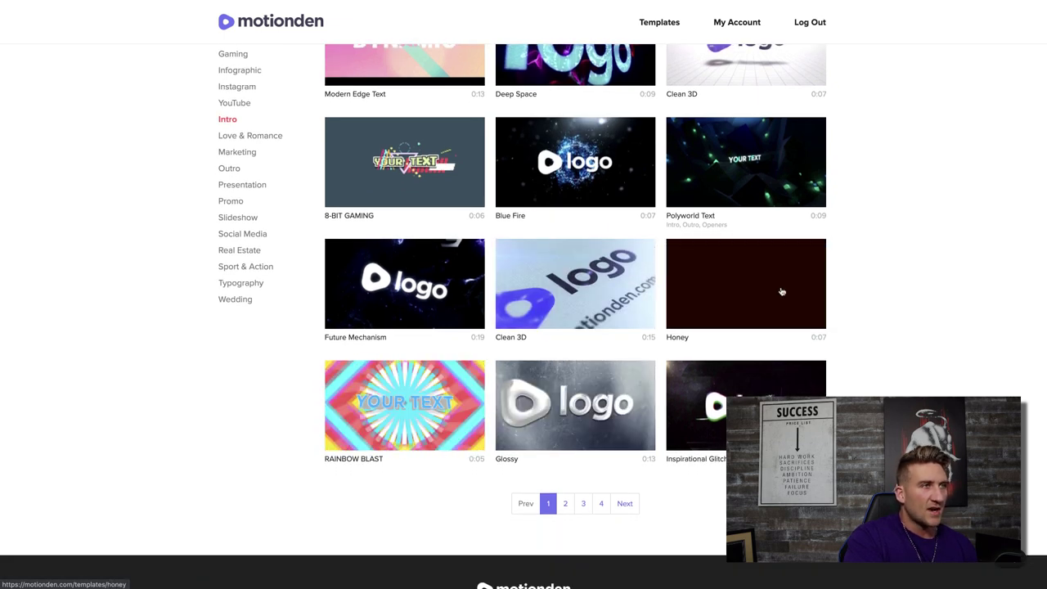
pyautogui.scroll(1, 781, 291)
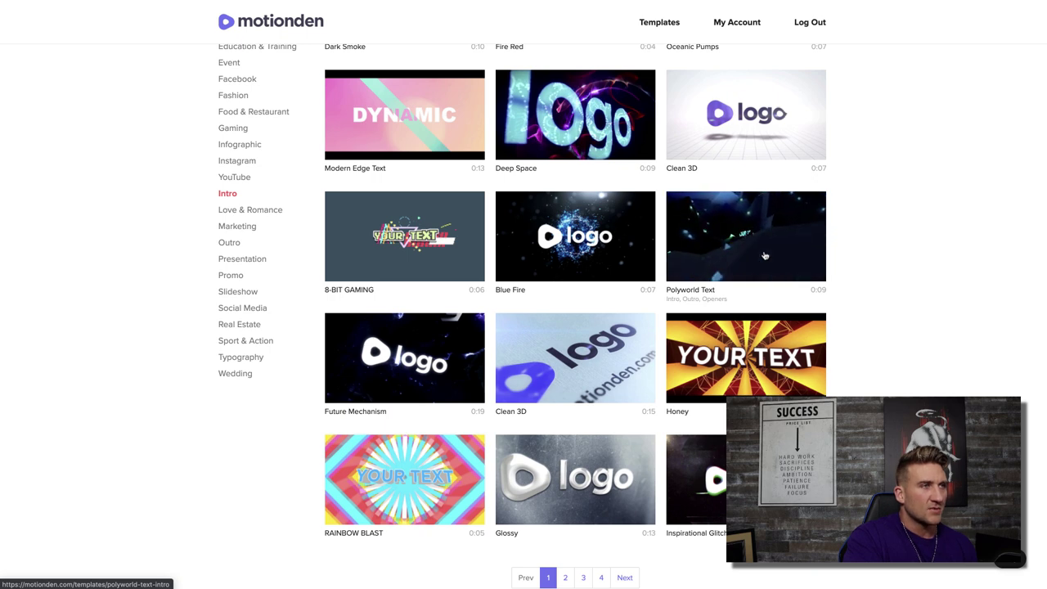
pyautogui.click(765, 257)
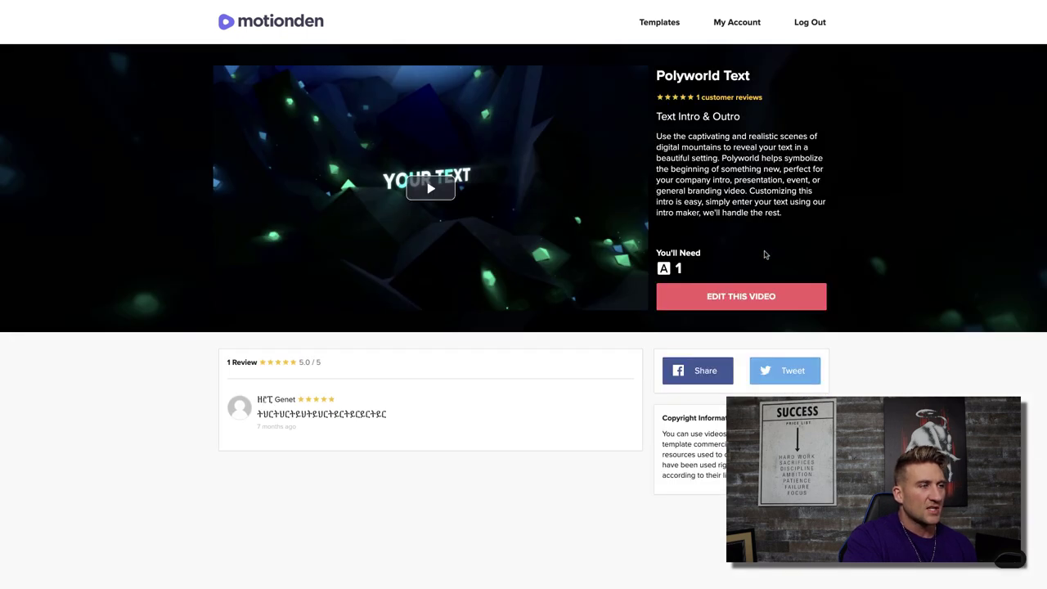
# - Load Polyworld Text into the editor, skip the walkthrough tips, and edit its YOUR TEXT title
pyautogui.click(751, 303)
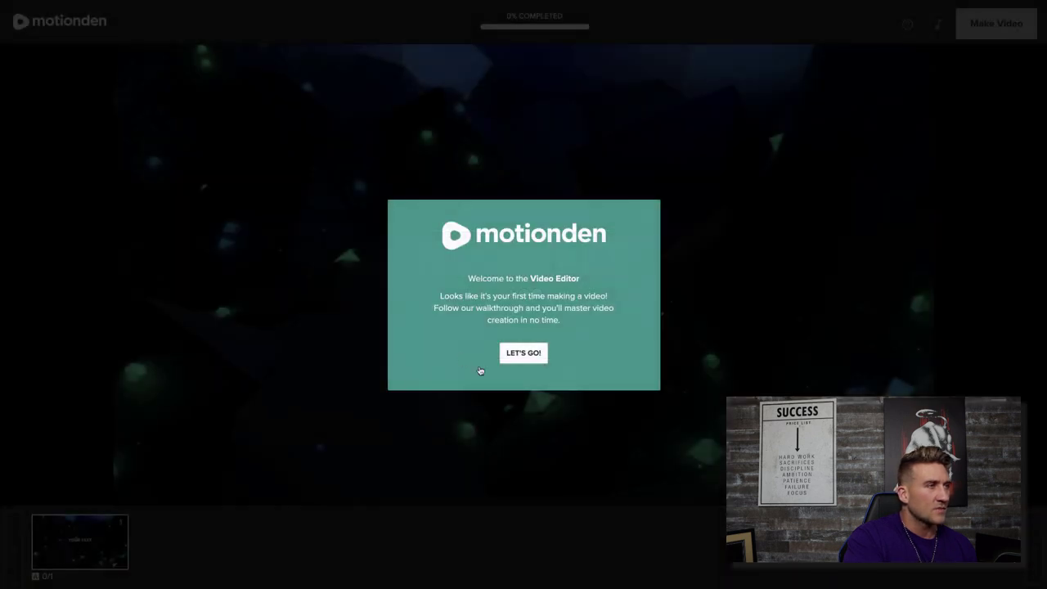
pyautogui.click(520, 353)
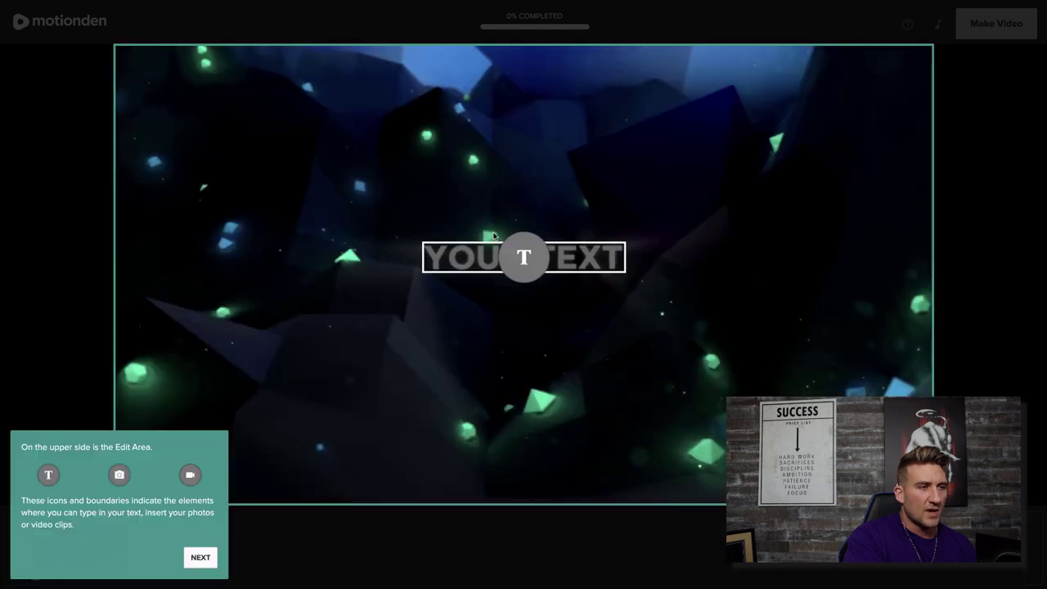
pyautogui.click(200, 558)
pyautogui.click(200, 558)
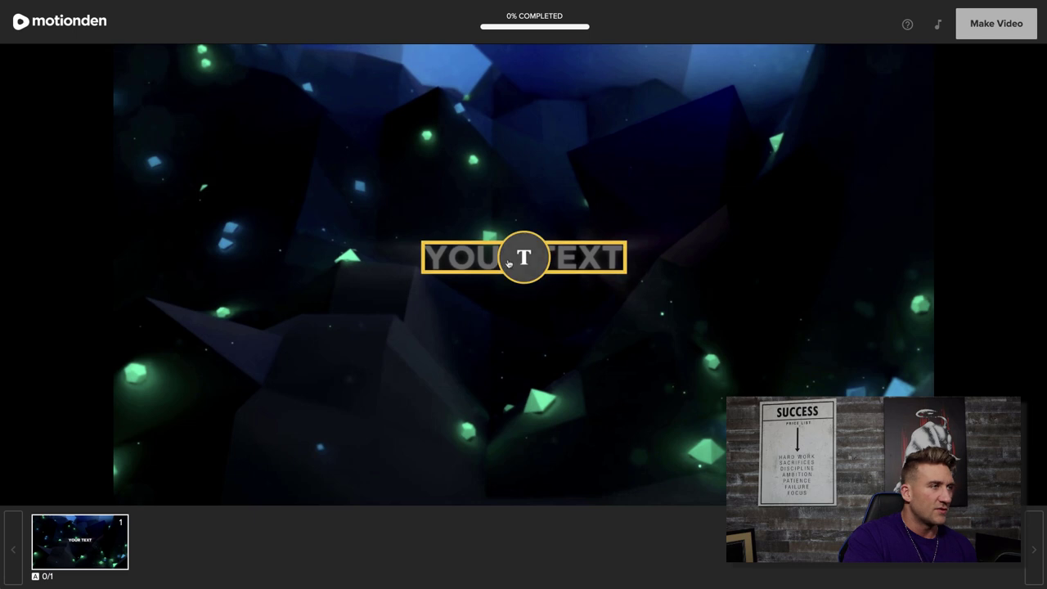
pyautogui.click(522, 260)
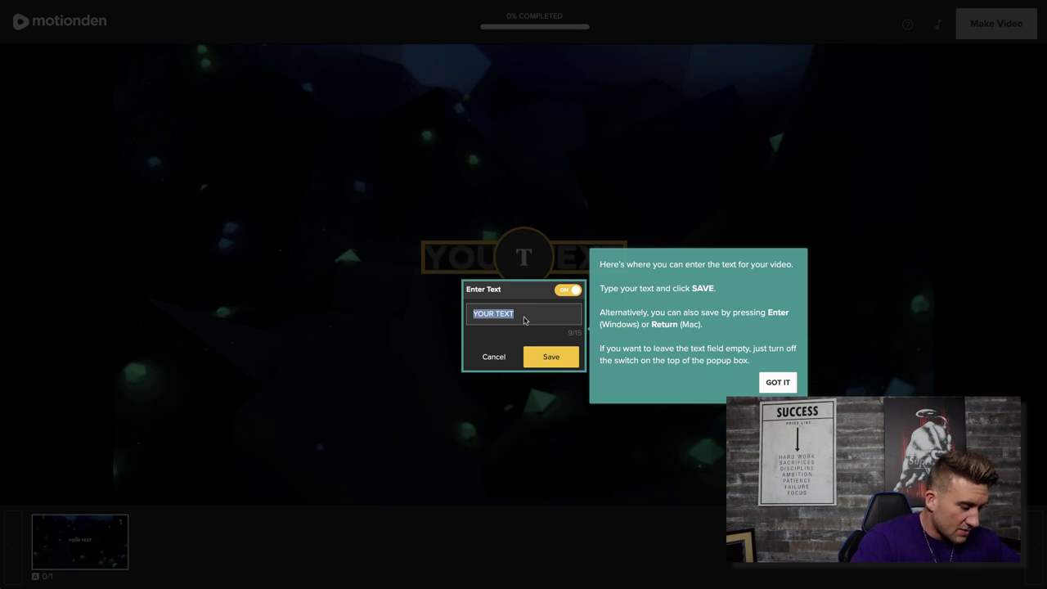
# - Enter LEGENDARY as the Polyworld Text title, save it, and dismiss the follow-up tips
pyautogui.write('LEGE')
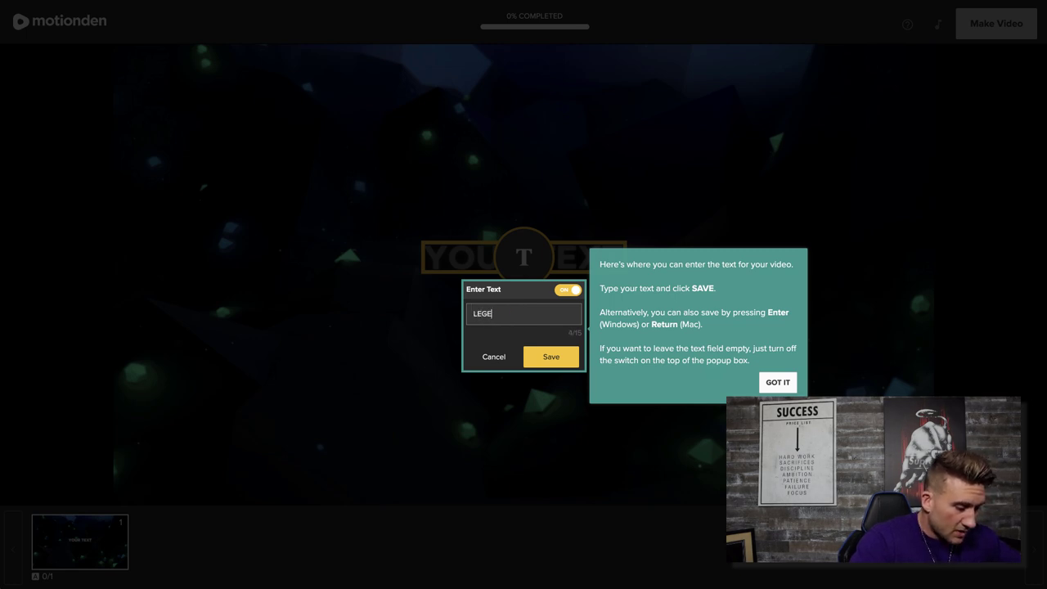
pyautogui.write('NDARY')
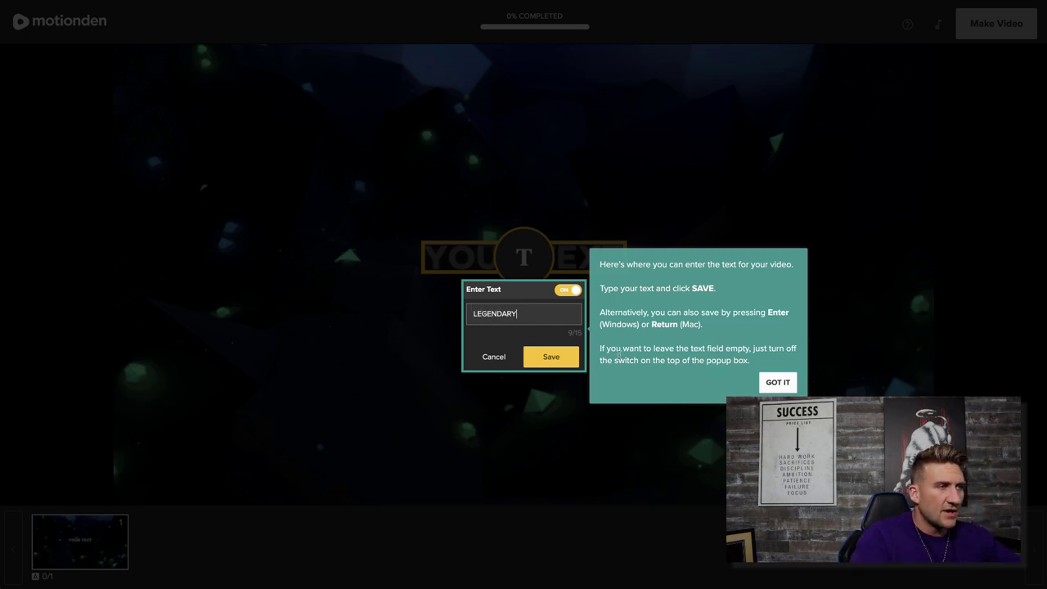
pyautogui.click(778, 383)
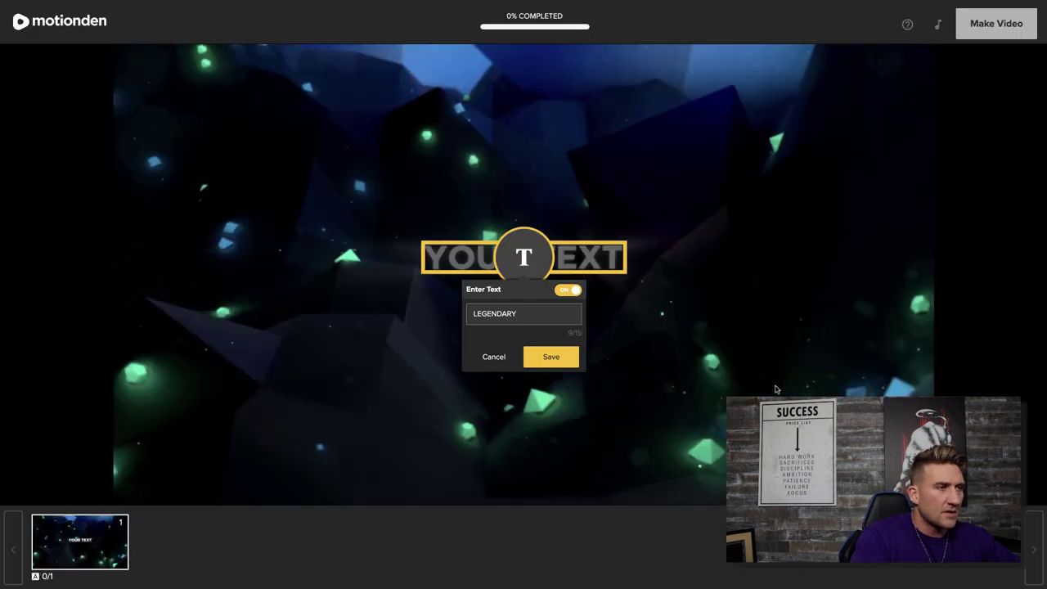
pyautogui.click(563, 358)
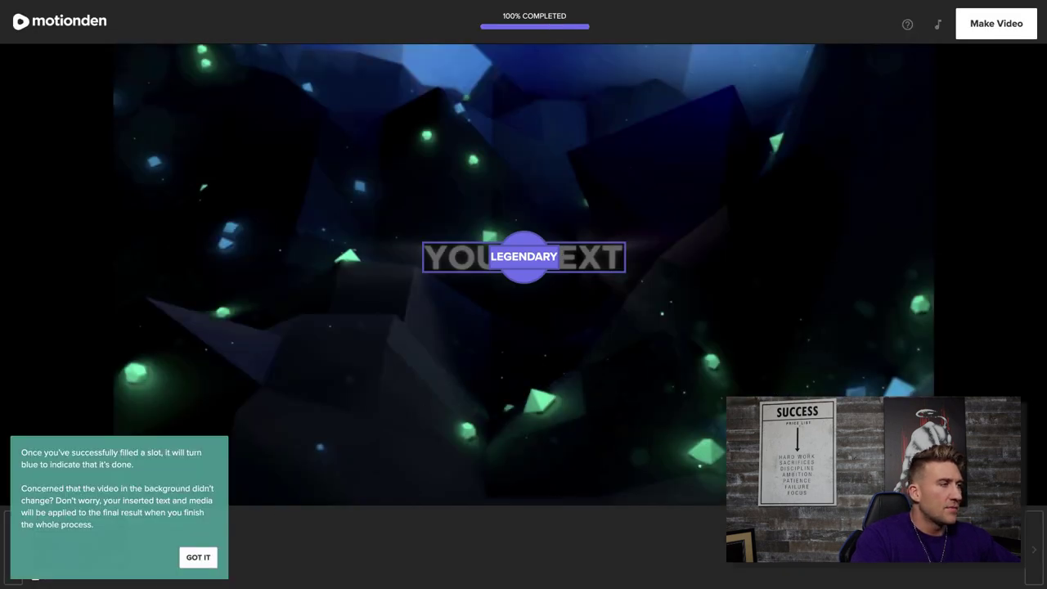
pyautogui.click(198, 557)
pyautogui.click(190, 490)
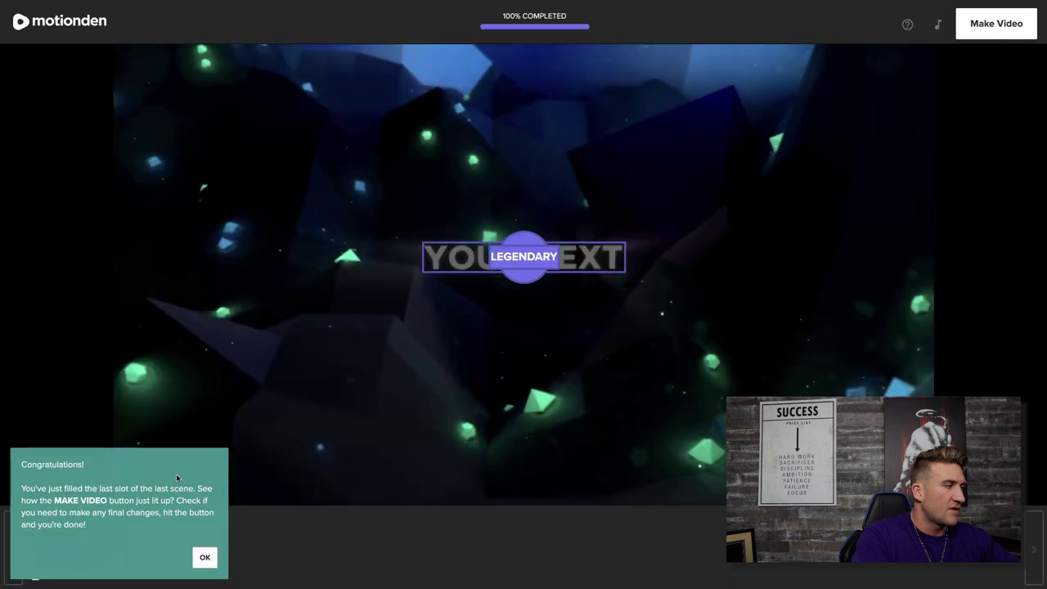
pyautogui.click(203, 557)
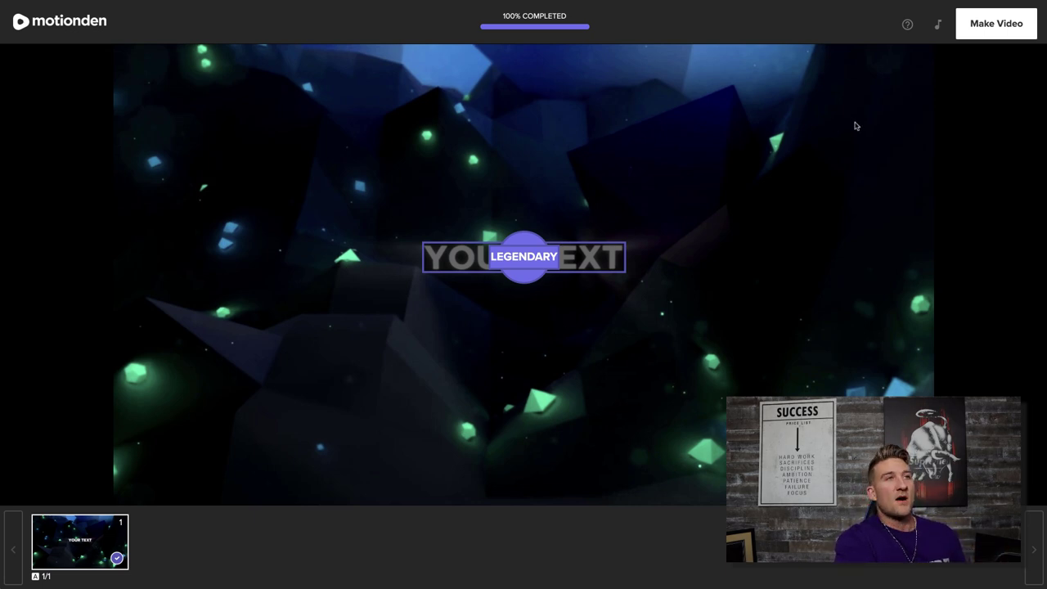
# - Render the Polyworld Text video, check it in My Videos, and return to the Templates gallery
pyautogui.click(997, 29)
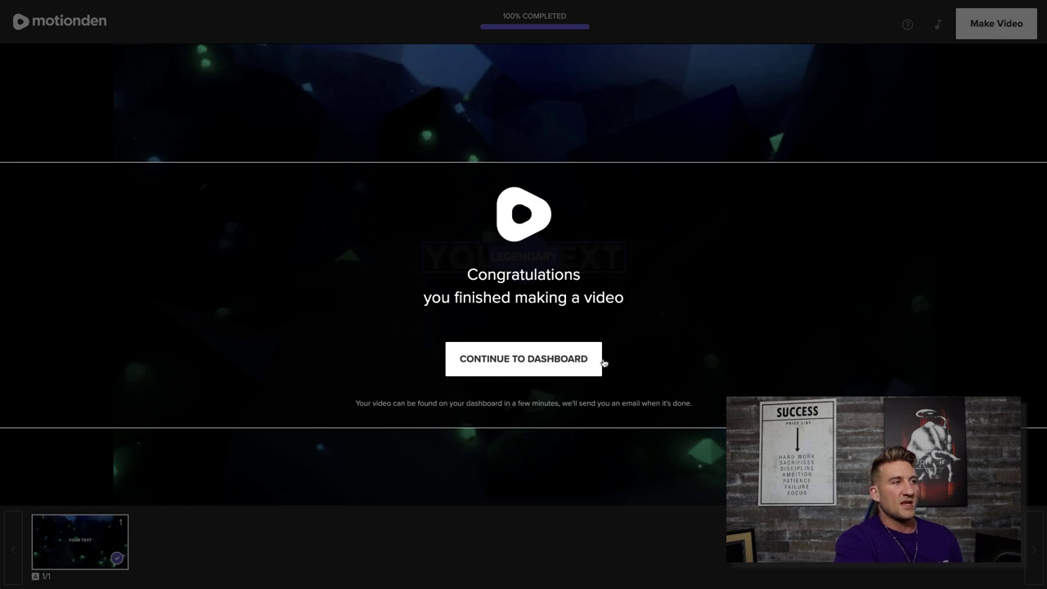
pyautogui.click(544, 366)
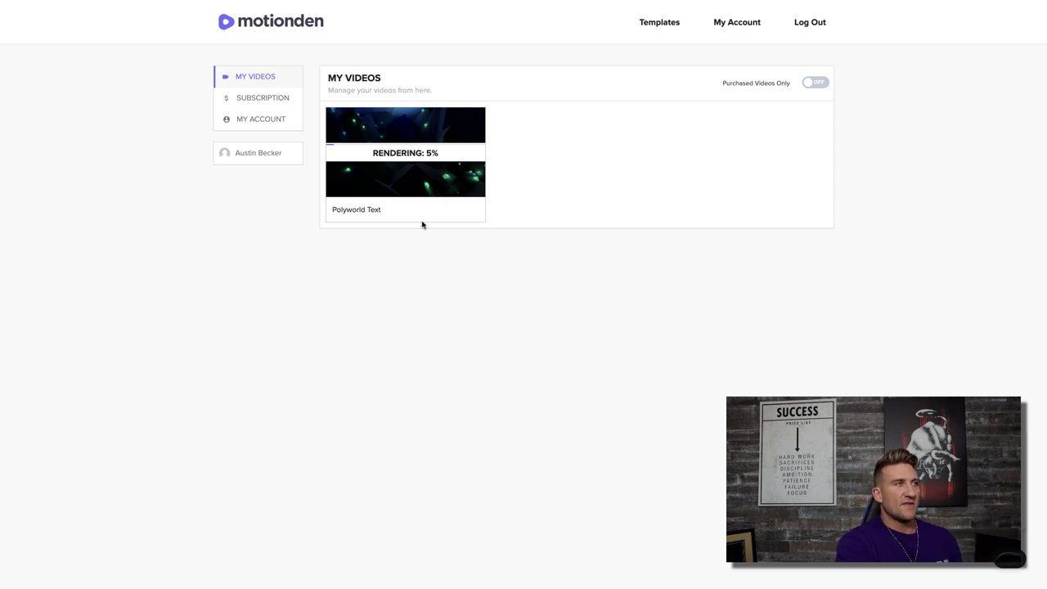
pyautogui.click(657, 31)
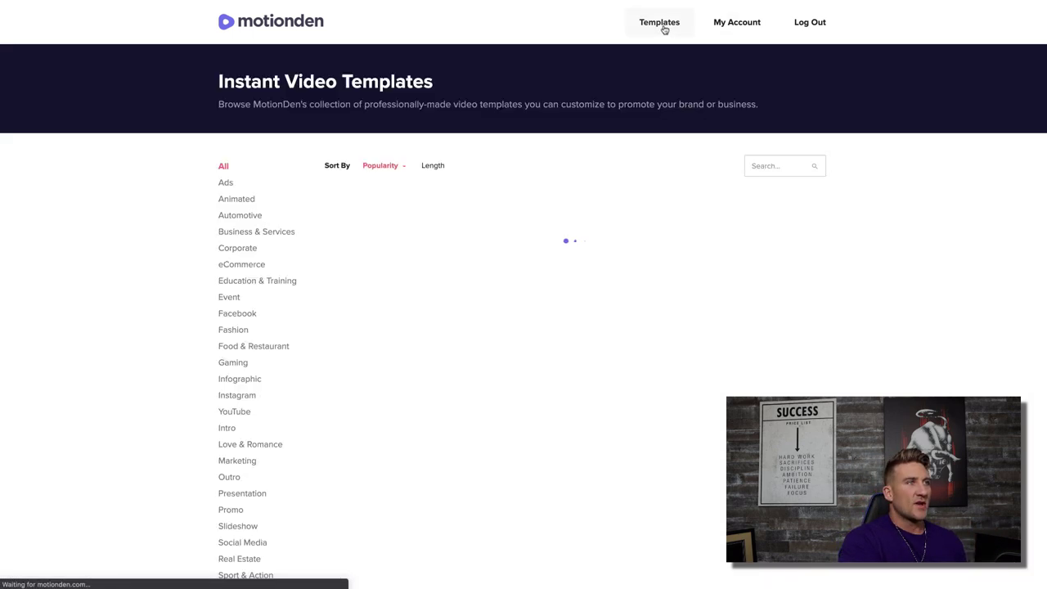
# - Browse the Outro and then Intro template categories and open the Honey template
pyautogui.scroll(-2, 242, 357)
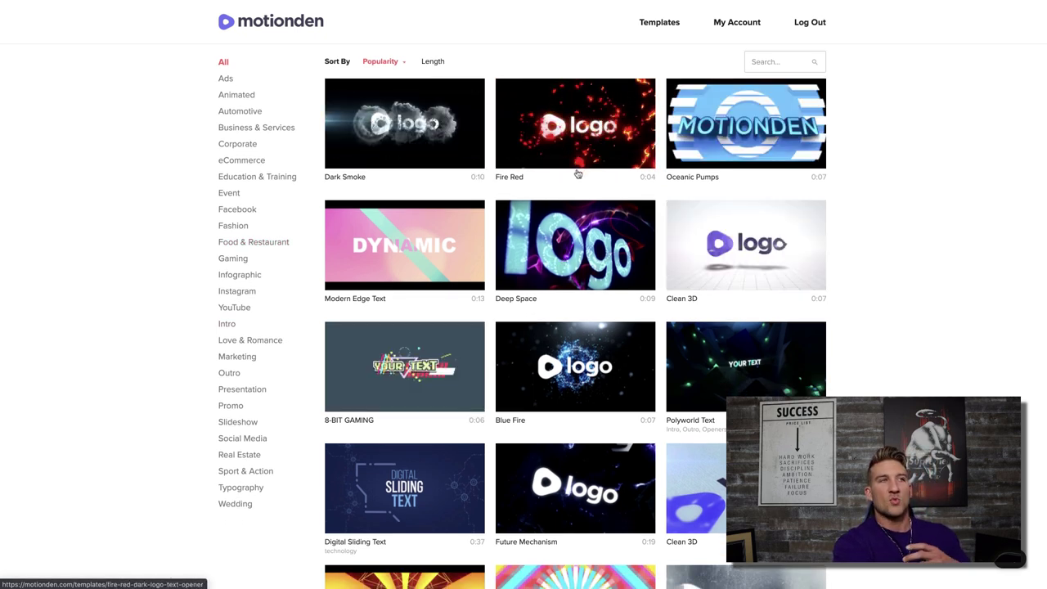
pyautogui.scroll(-3, 578, 174)
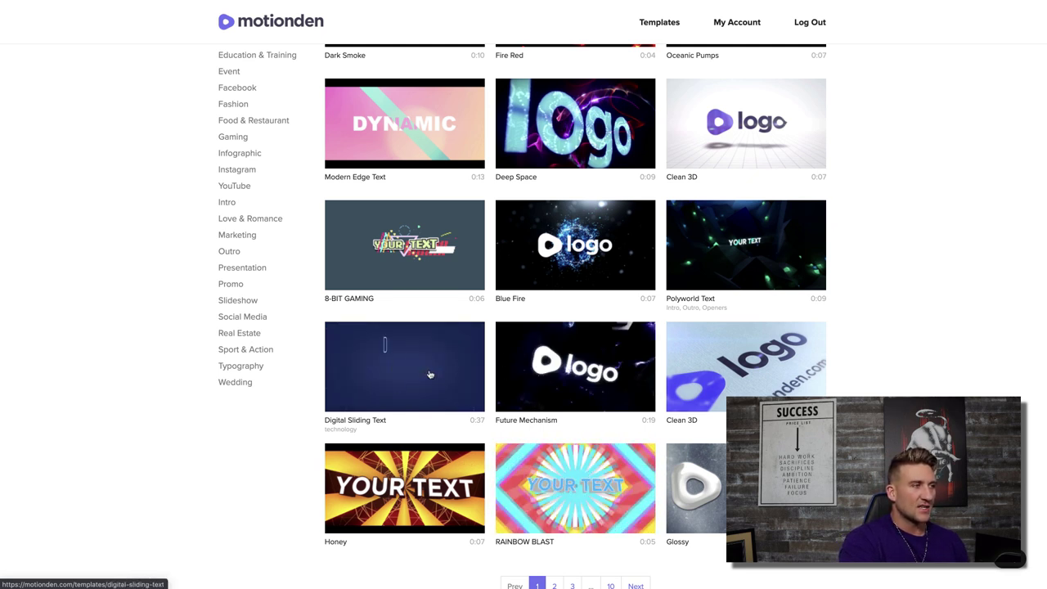
pyautogui.scroll(1, 432, 352)
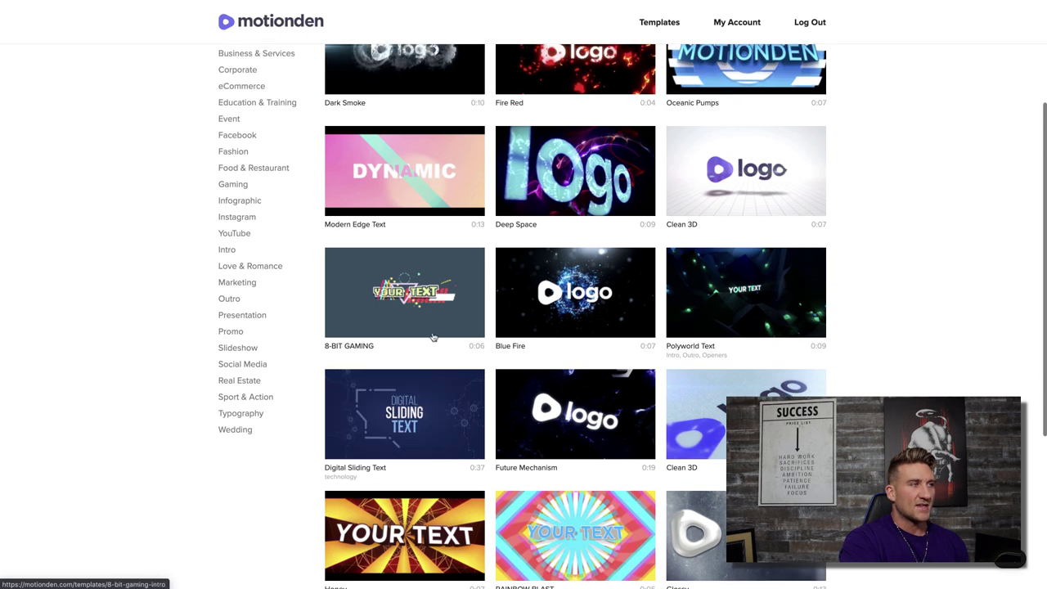
pyautogui.click(232, 300)
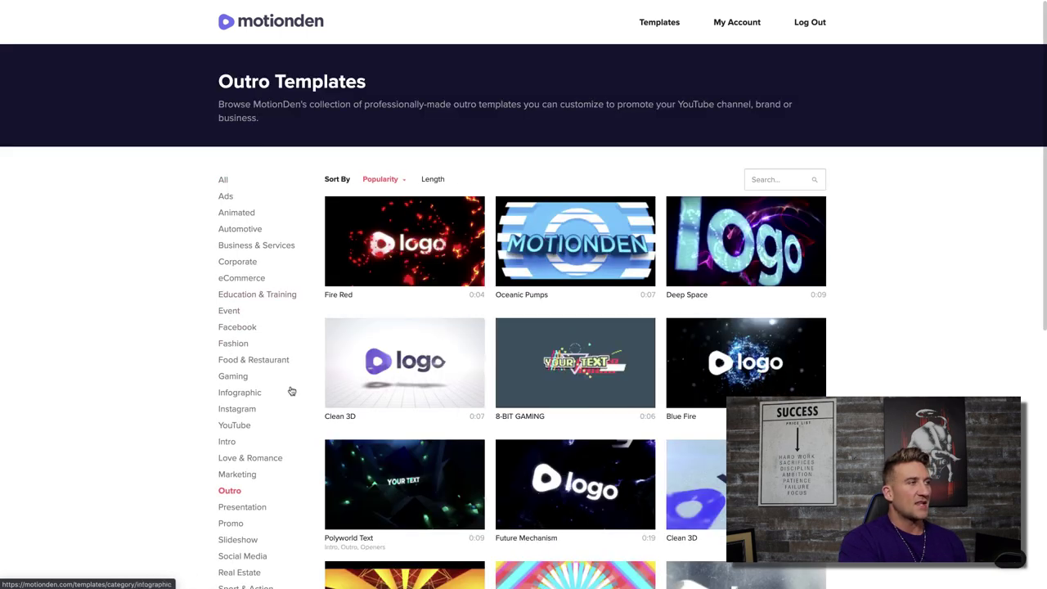
pyautogui.scroll(-2, 237, 439)
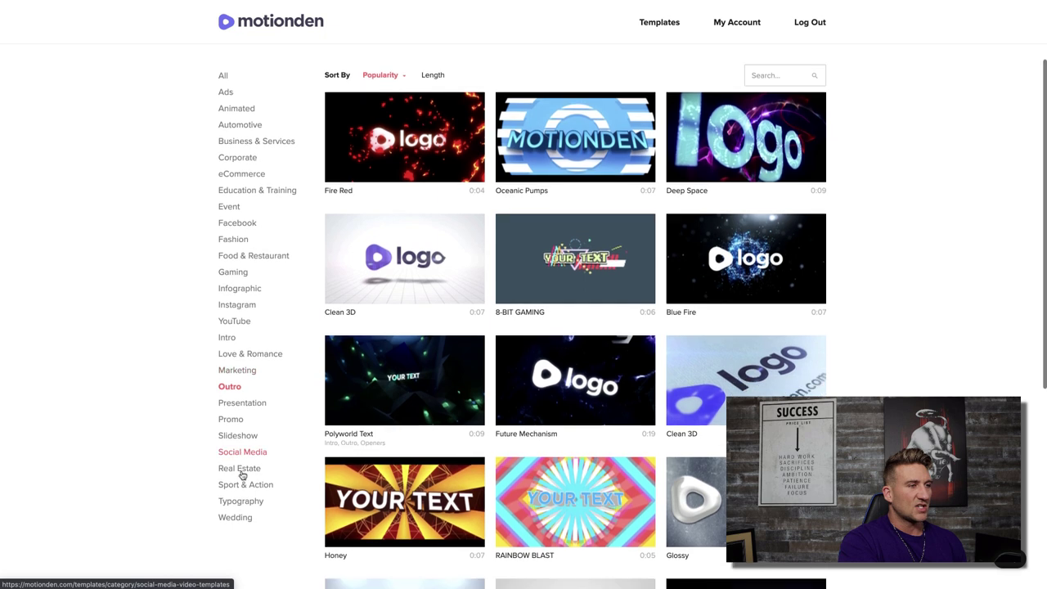
pyautogui.scroll(-4, 242, 475)
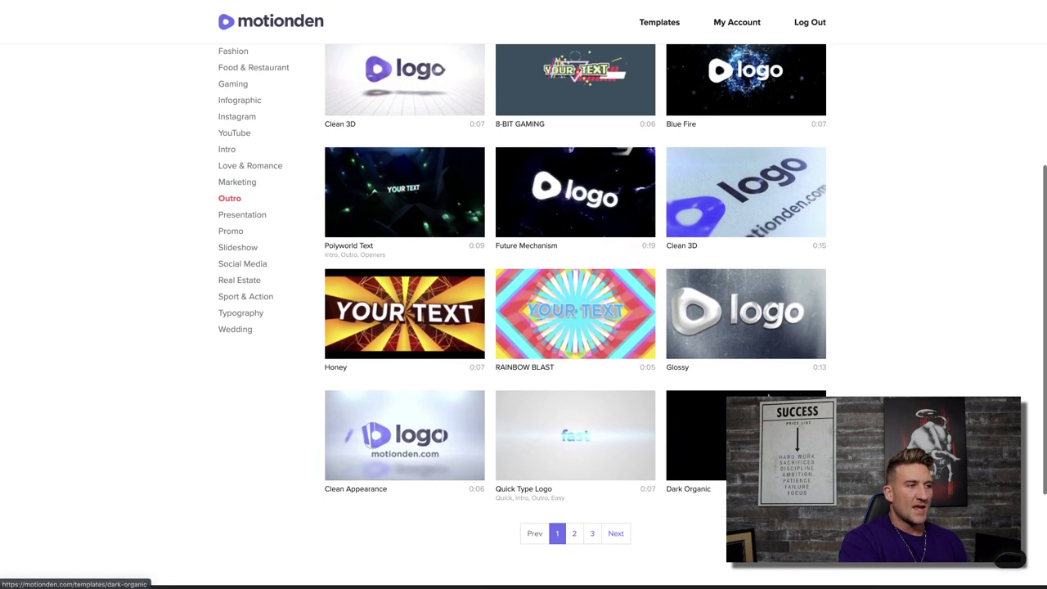
pyautogui.scroll(4, 254, 369)
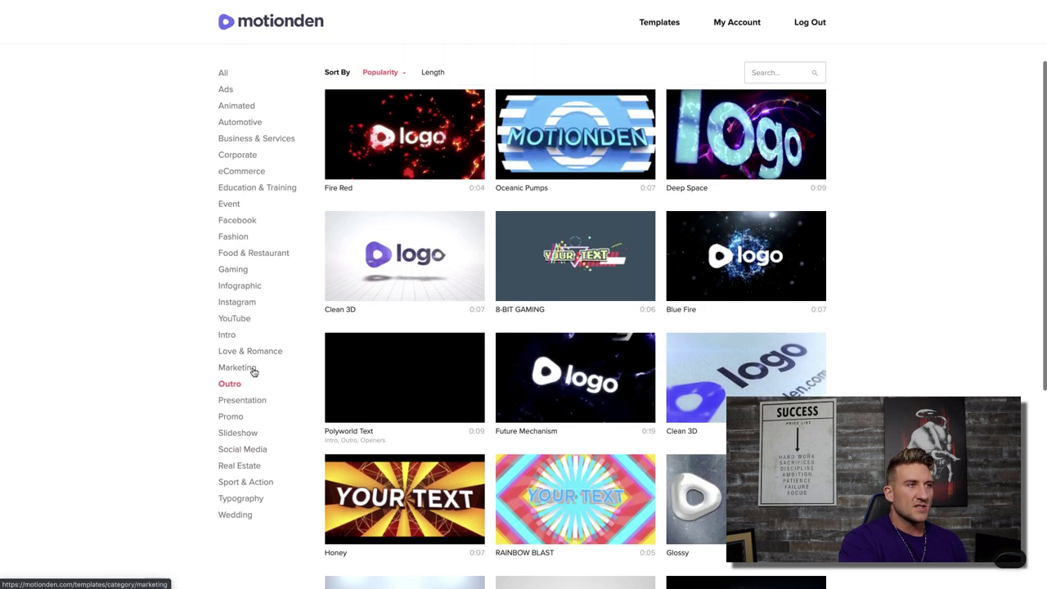
pyautogui.click(226, 336)
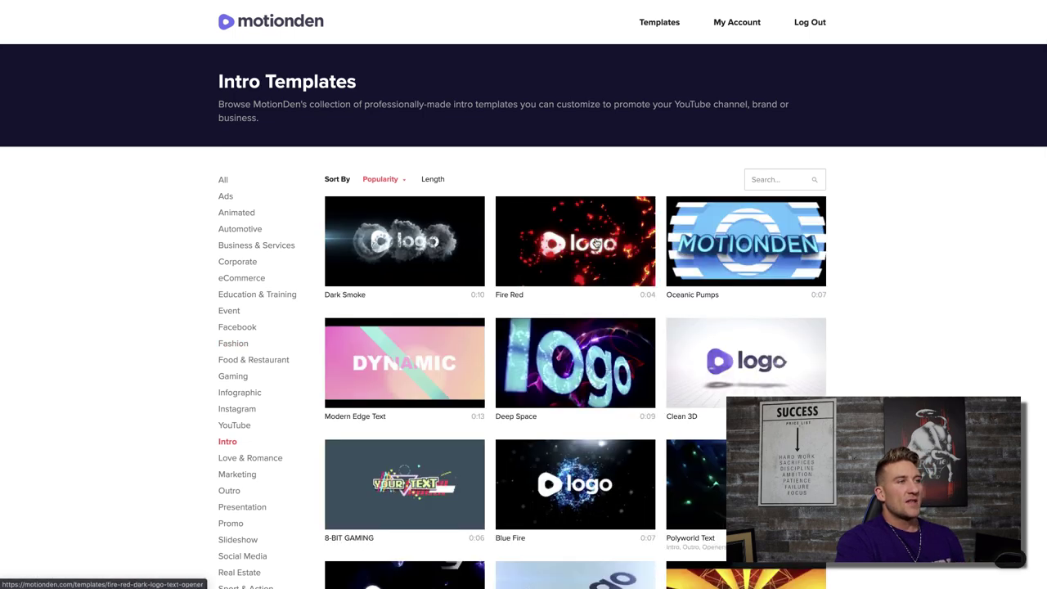
pyautogui.scroll(-2, 642, 315)
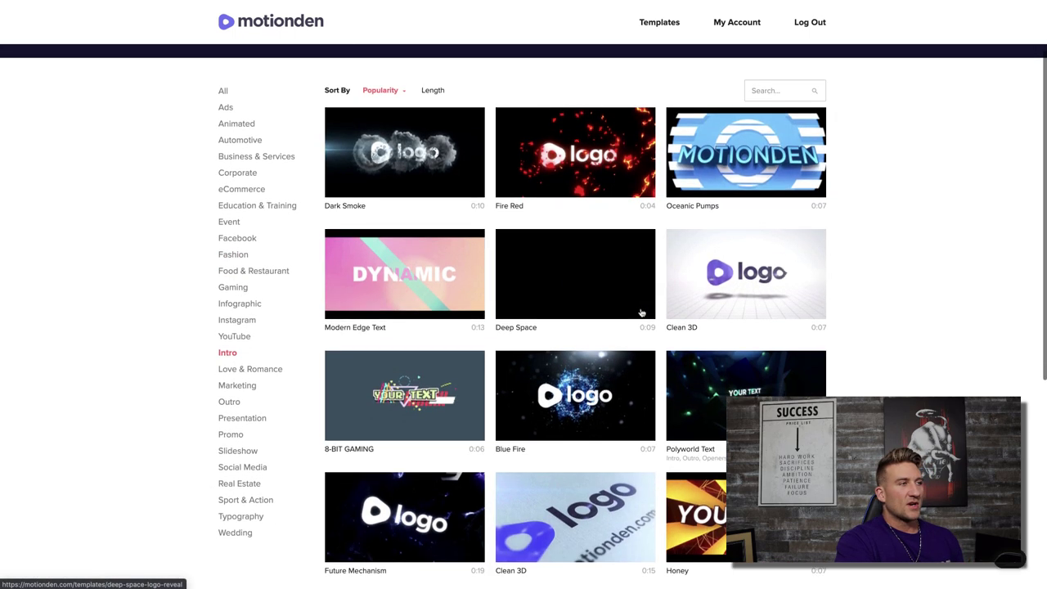
pyautogui.scroll(-3, 642, 313)
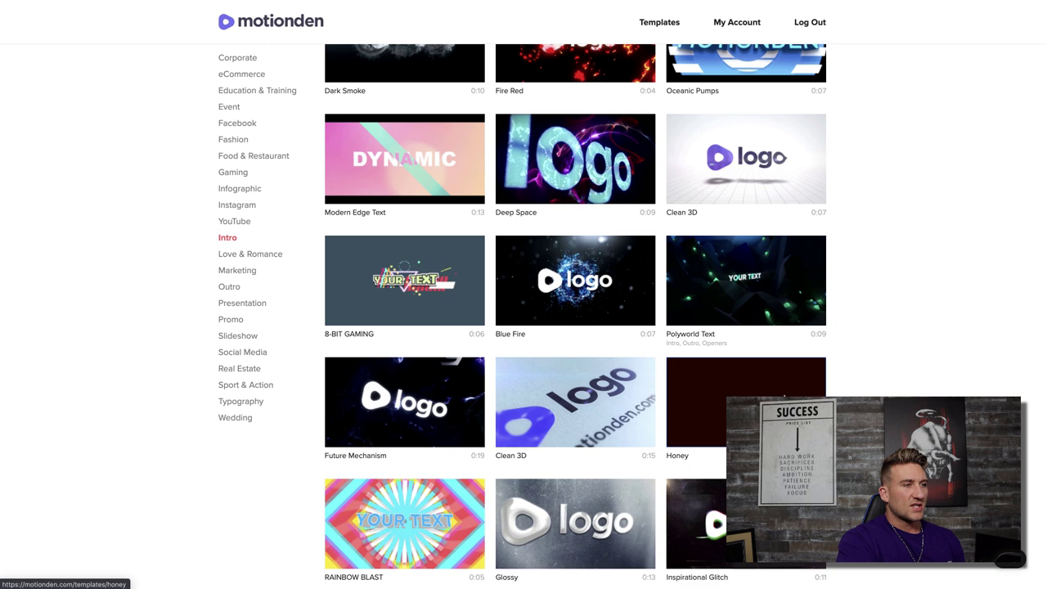
pyautogui.click(696, 401)
# - Set the Honey template's title to LEGENDARY, save it, and render the video to My Videos
pyautogui.click(746, 296)
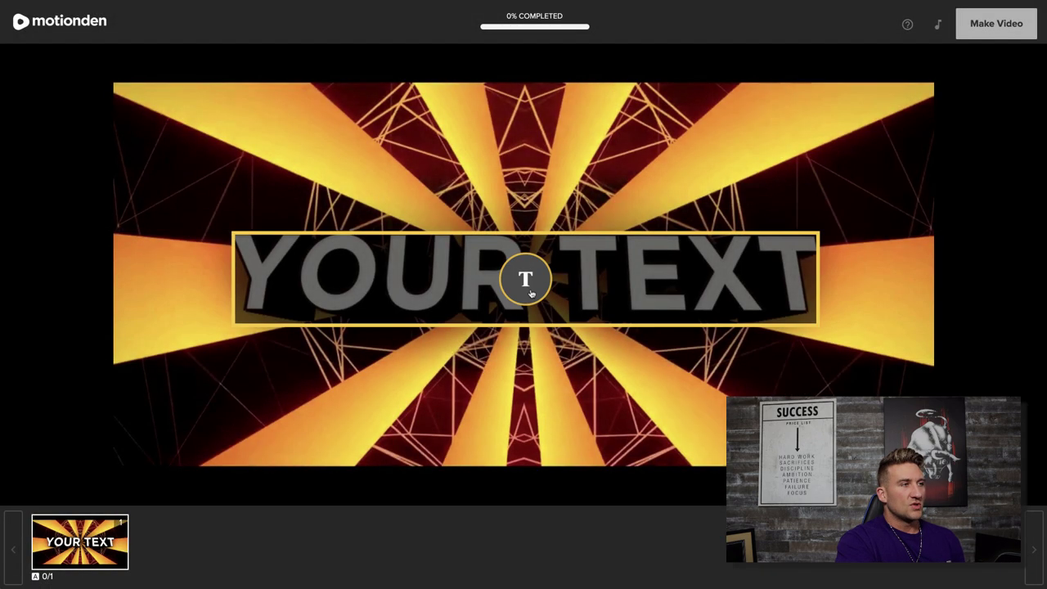
pyautogui.click(529, 287)
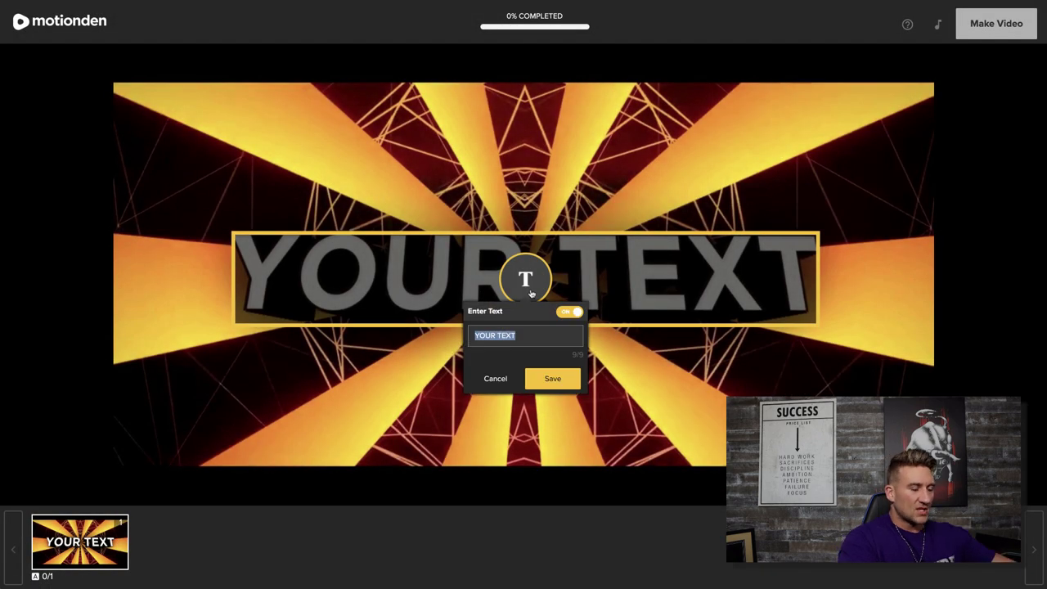
pyautogui.write('LEGENDAR')
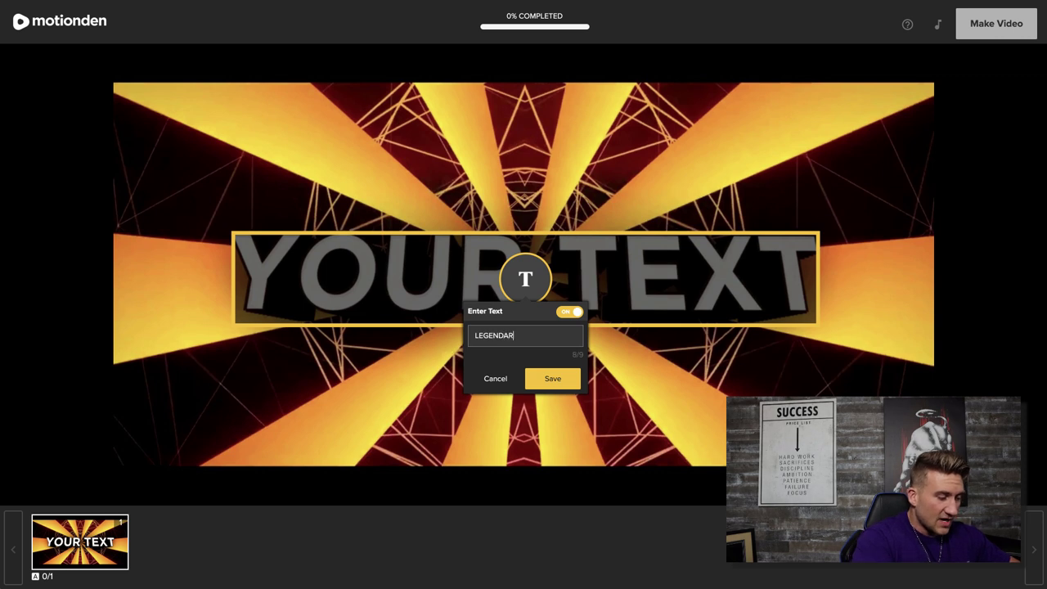
pyautogui.write('YU')
pyautogui.press('BackSpace')
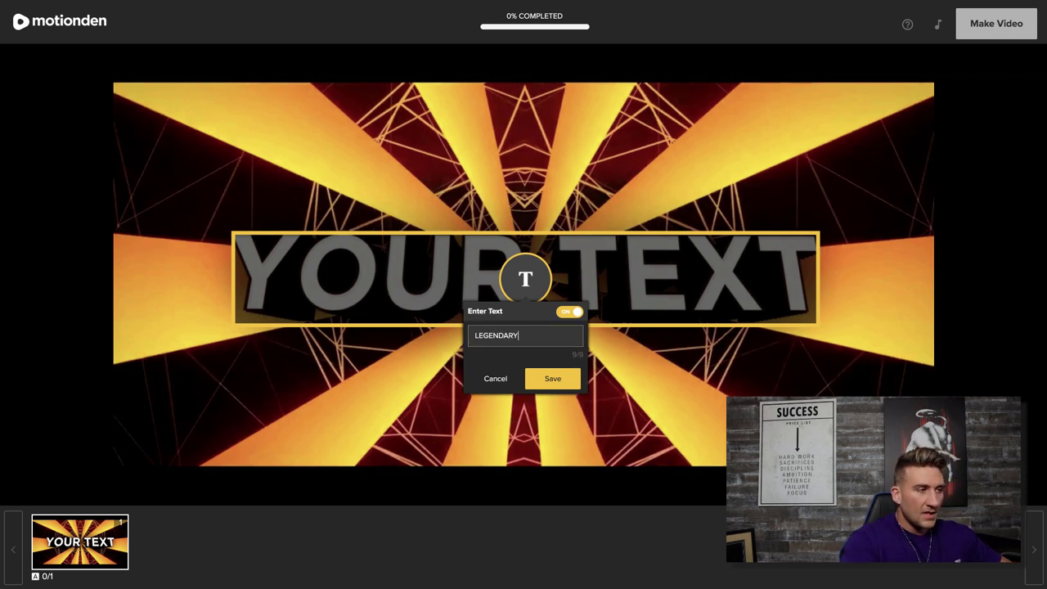
pyautogui.click(554, 381)
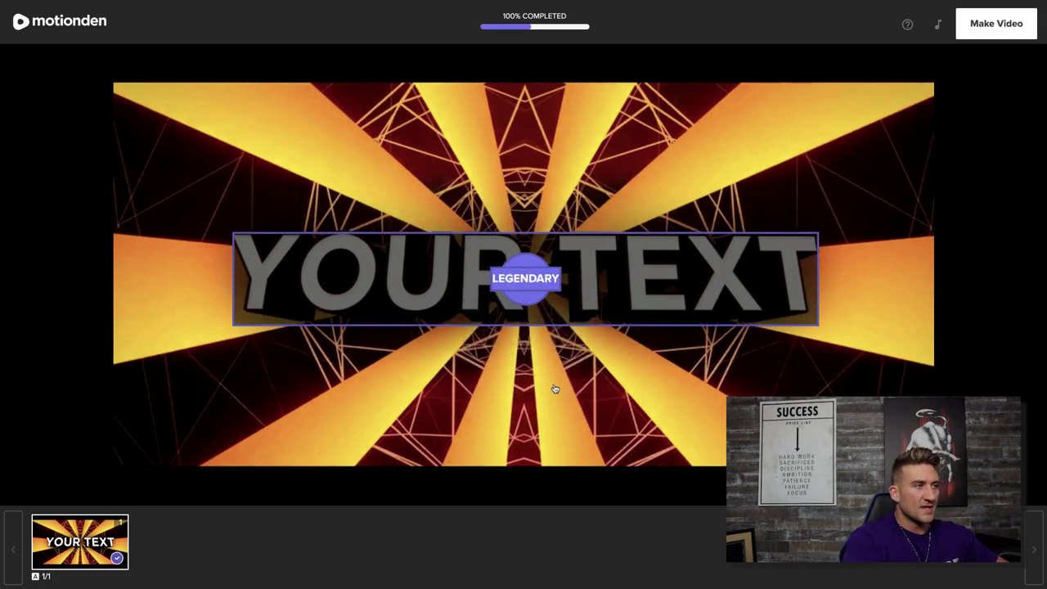
pyautogui.click(984, 31)
pyautogui.click(522, 370)
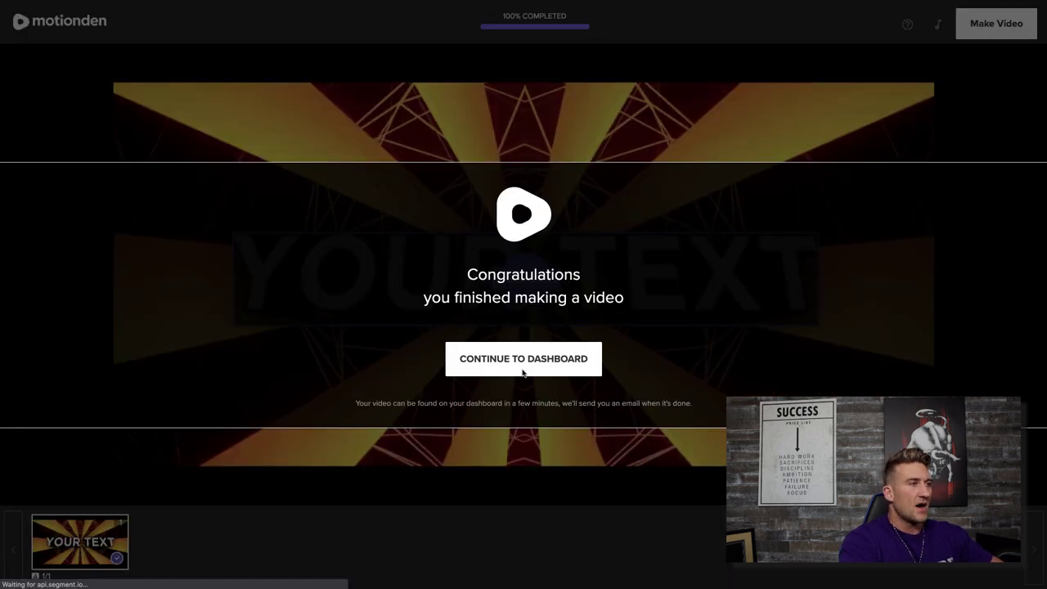